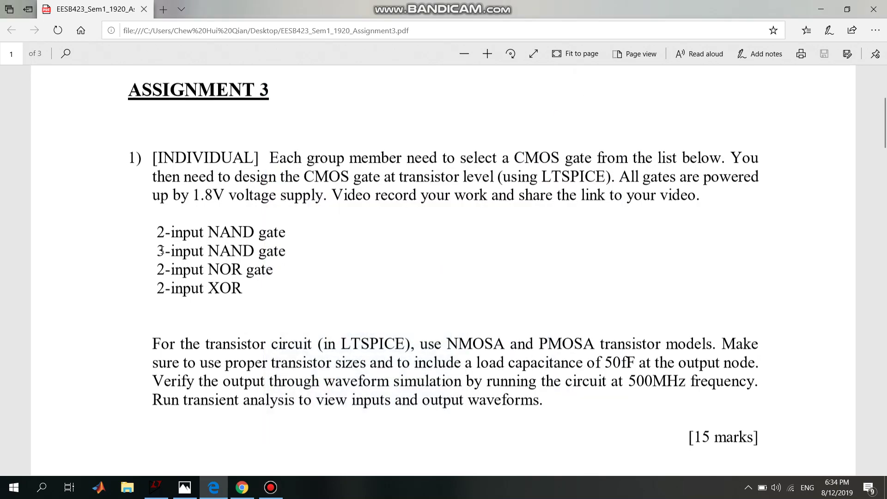
Highlight the chosen 3-input NAND gate option and the word LTSPICE in the instructions.
drag(157, 251, 290, 246)
click(380, 227)
drag(342, 340, 400, 343)
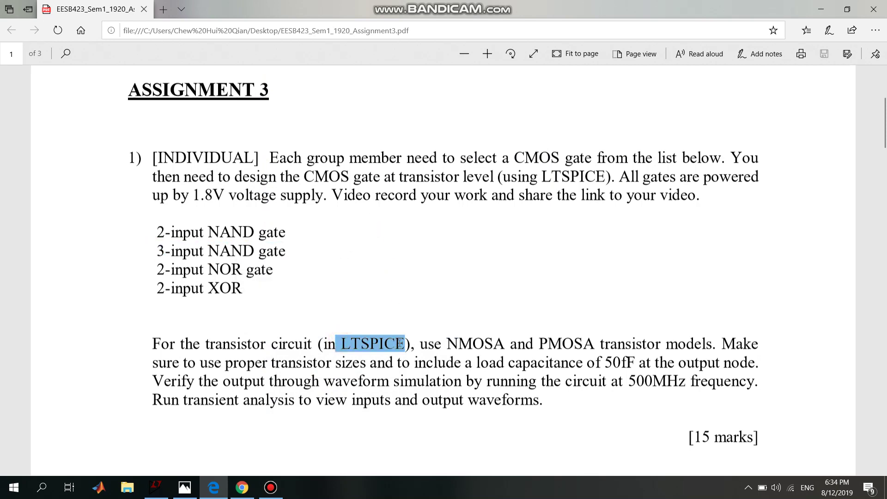
click(432, 327)
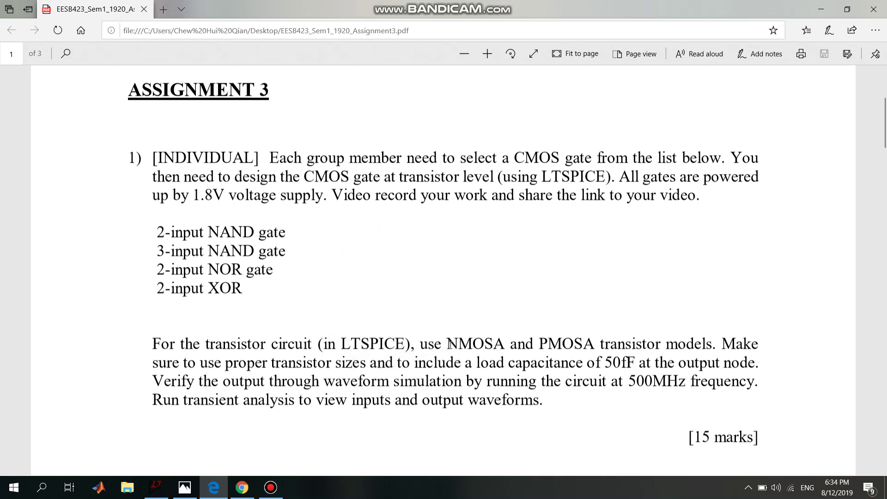
Highlight the NMOSA model name, then bring up the LTspice NAND schematic.
drag(448, 343, 590, 316)
click(542, 339)
click(597, 336)
click(155, 487)
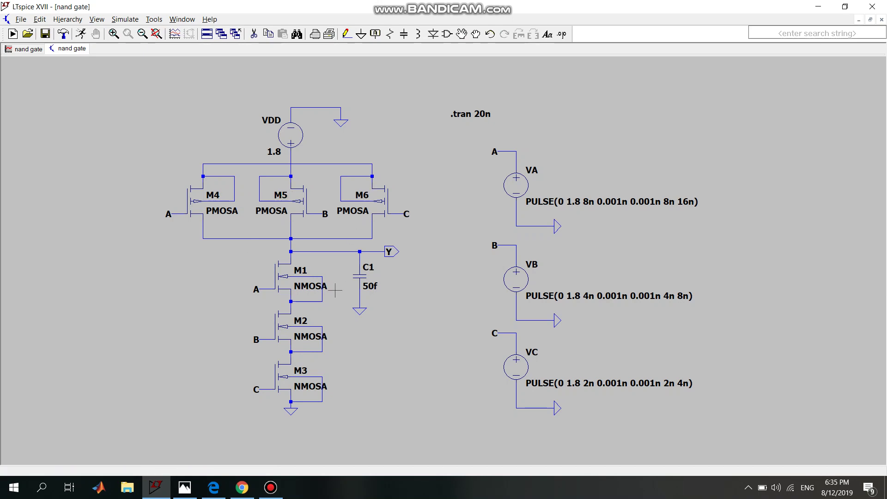
right_click(284, 277)
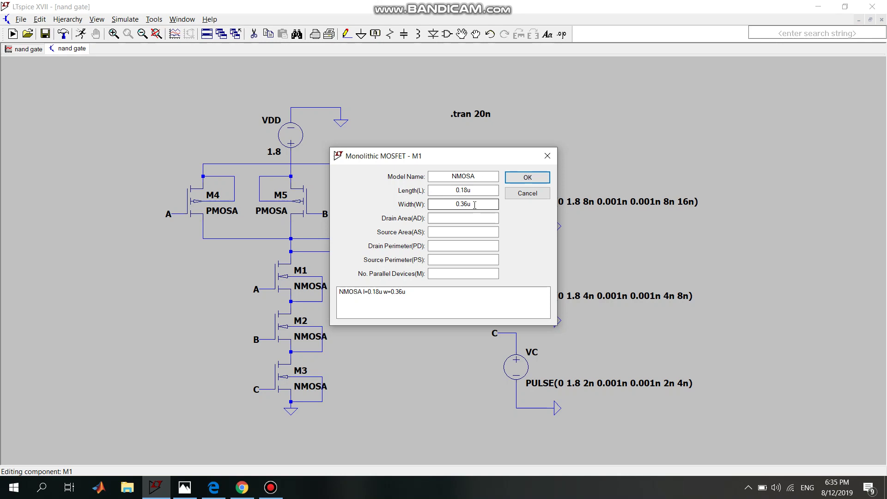
click(527, 178)
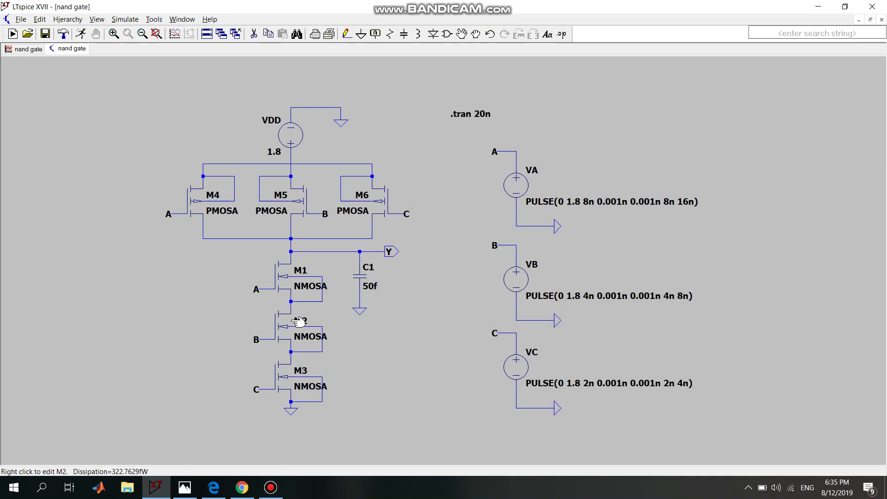
right_click(204, 194)
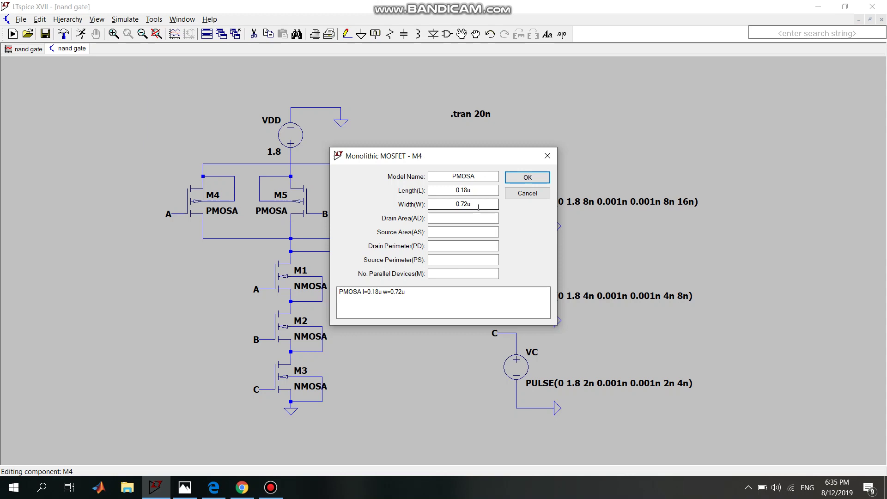
click(522, 178)
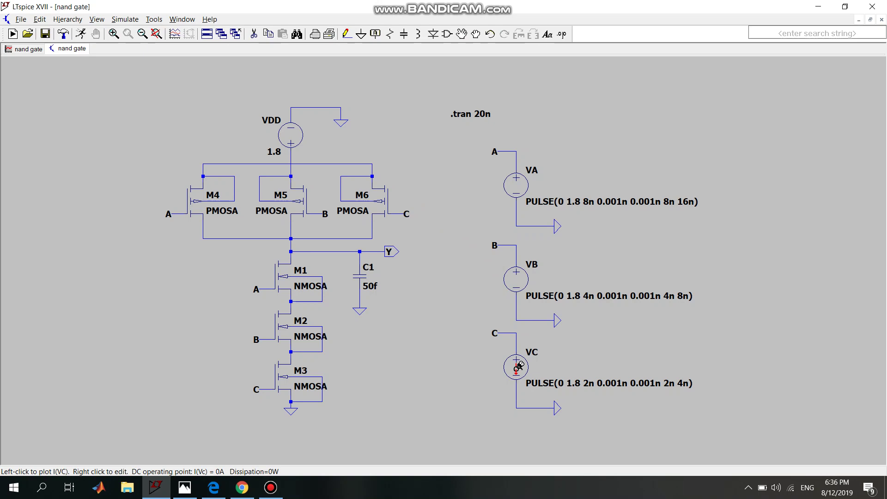
right_click(516, 188)
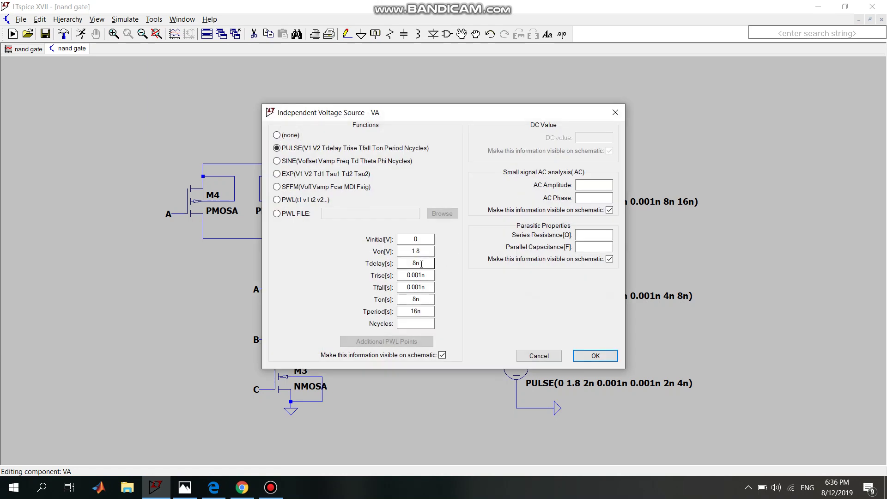
click(421, 240)
click(420, 263)
click(402, 299)
drag(418, 299, 414, 299)
click(422, 299)
click(430, 313)
click(589, 354)
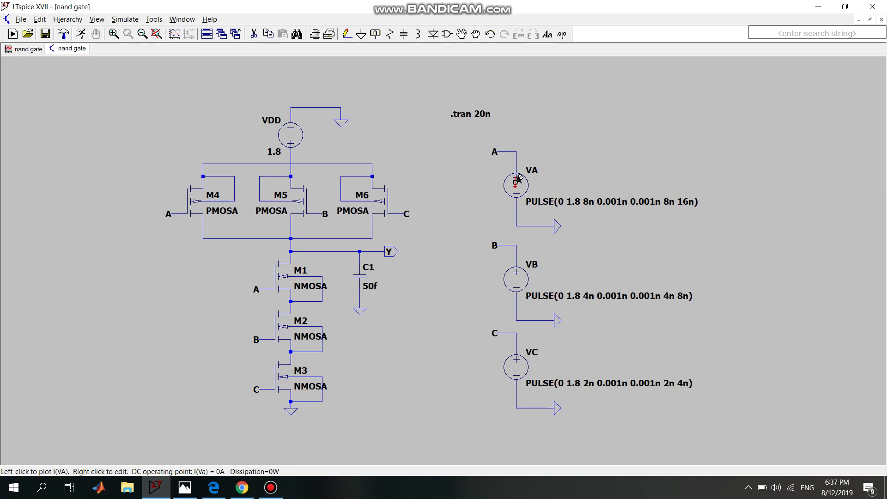
right_click(524, 278)
click(420, 264)
double_click(421, 263)
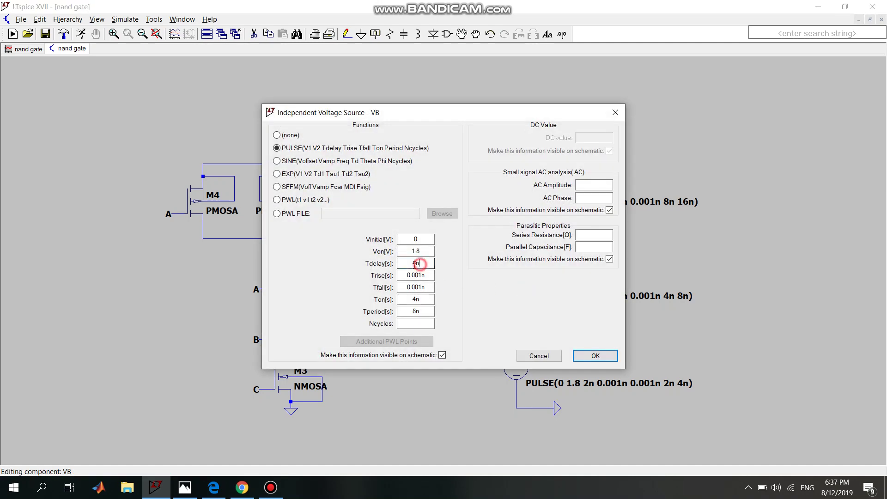
double_click(413, 300)
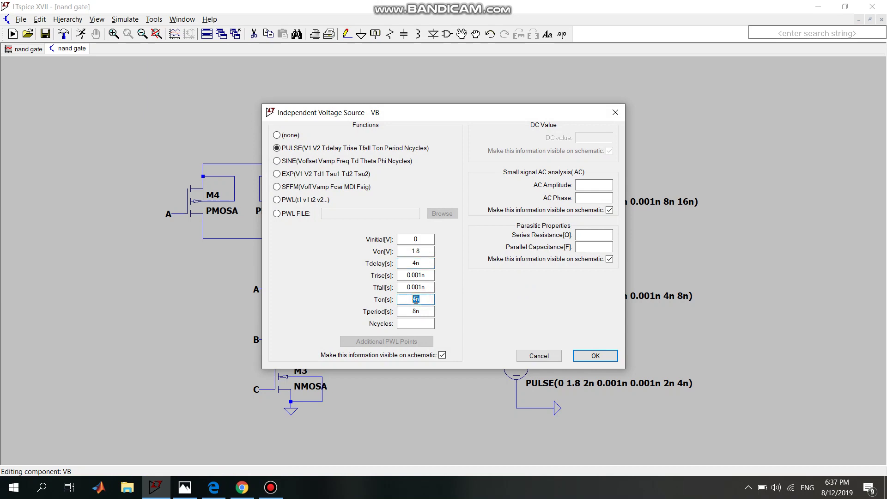
click(422, 301)
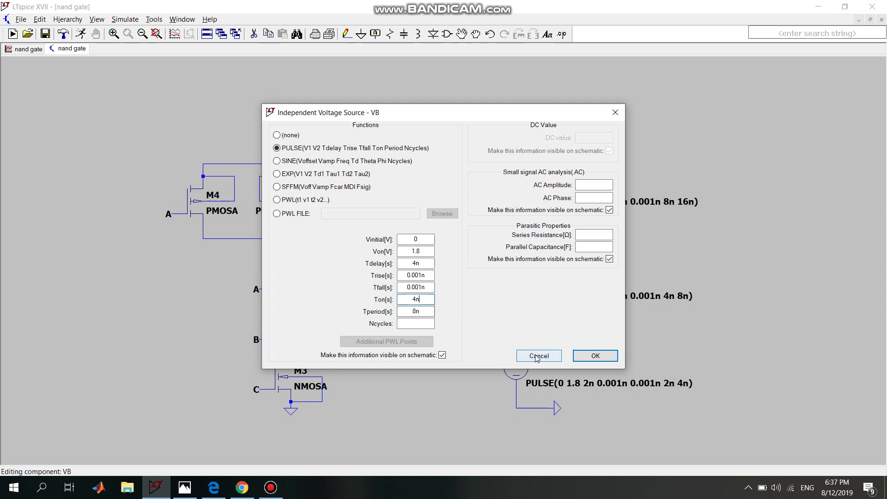
click(586, 356)
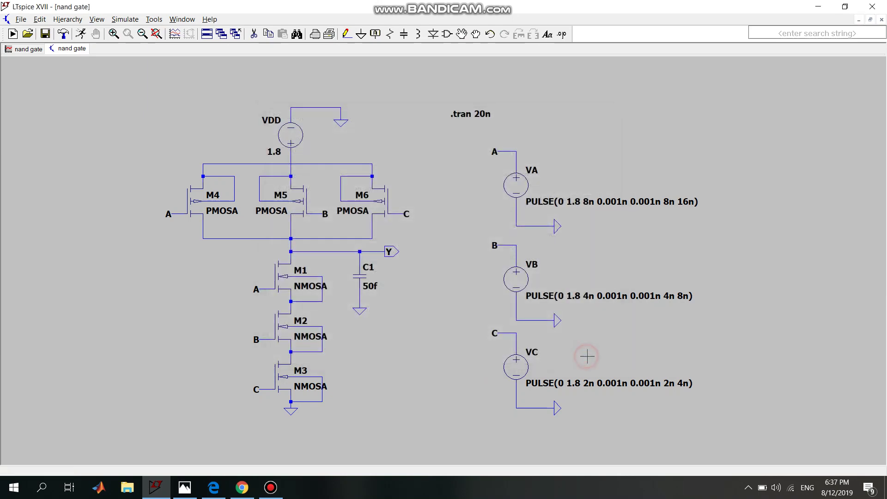
right_click(525, 364)
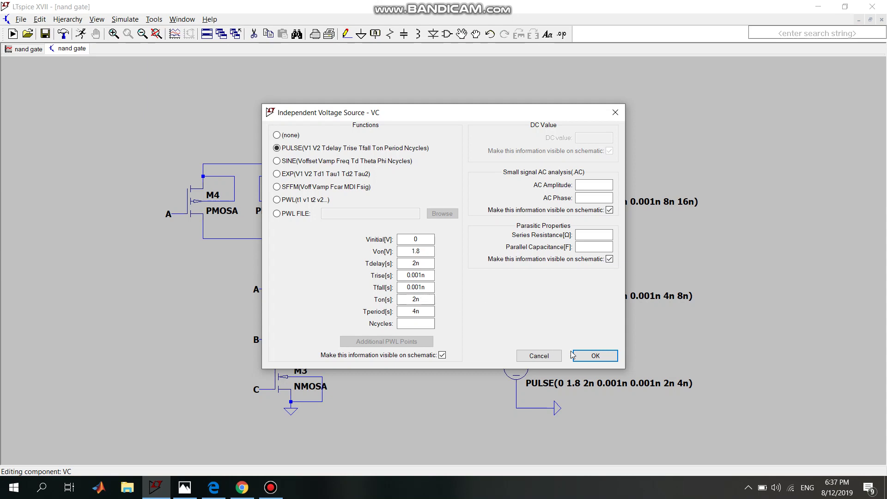
click(586, 355)
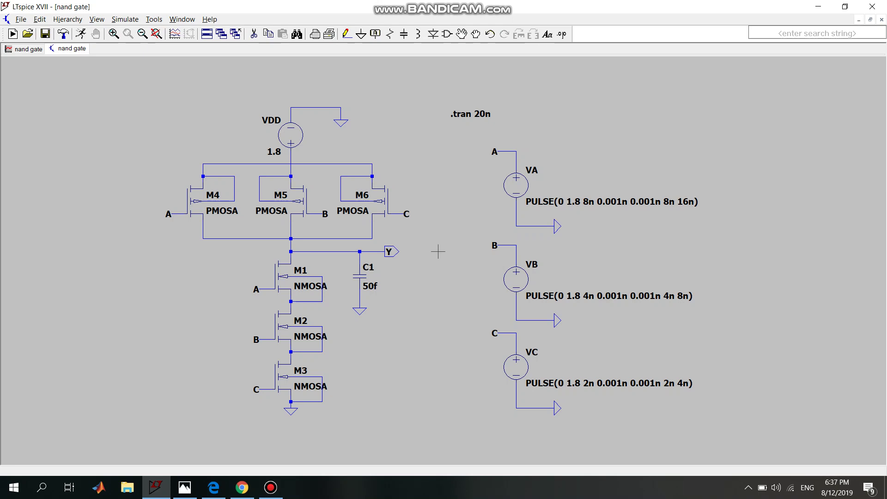
Run the transient simulation, maximize the V(a), V(b), V(c), V(y) plot, then show the truth table.
right_click(437, 224)
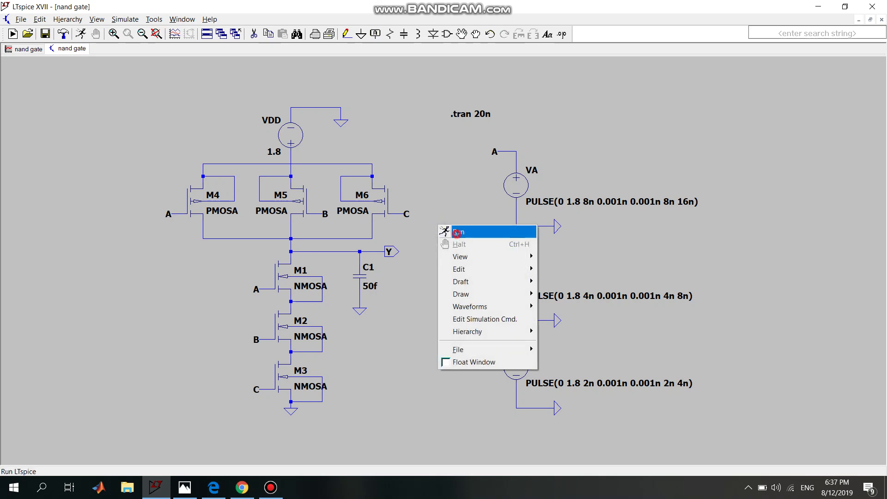
click(453, 232)
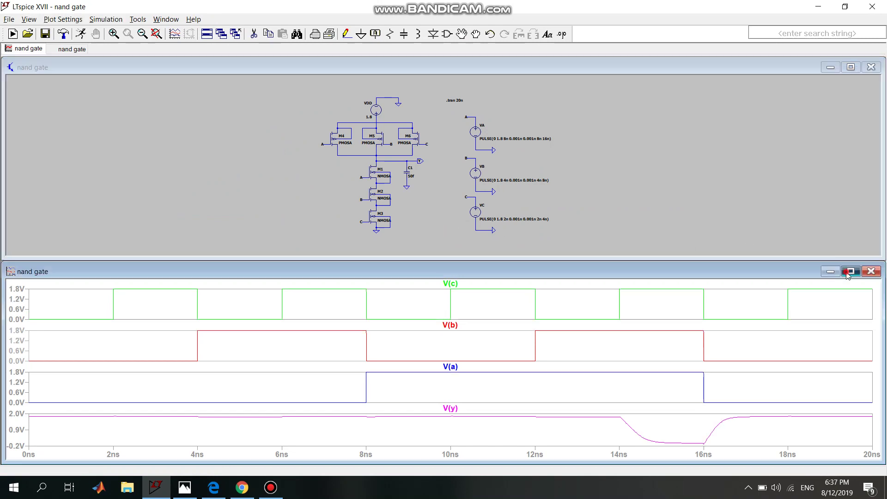
click(848, 271)
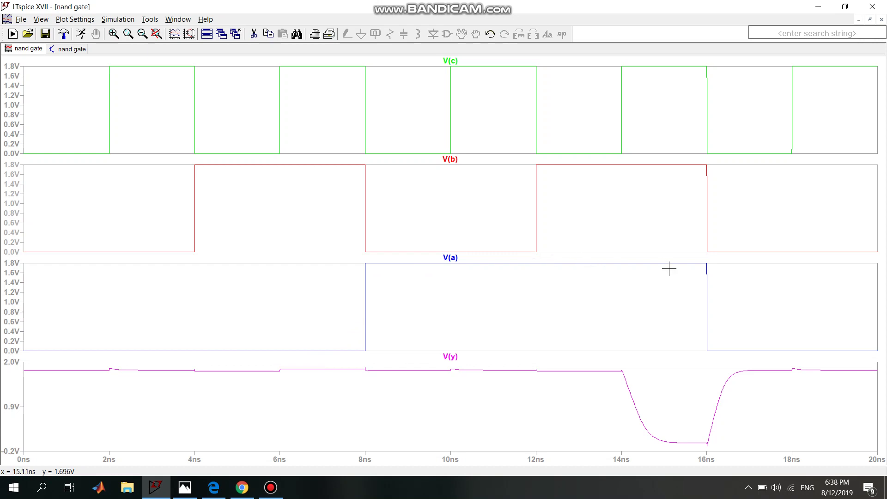
click(190, 493)
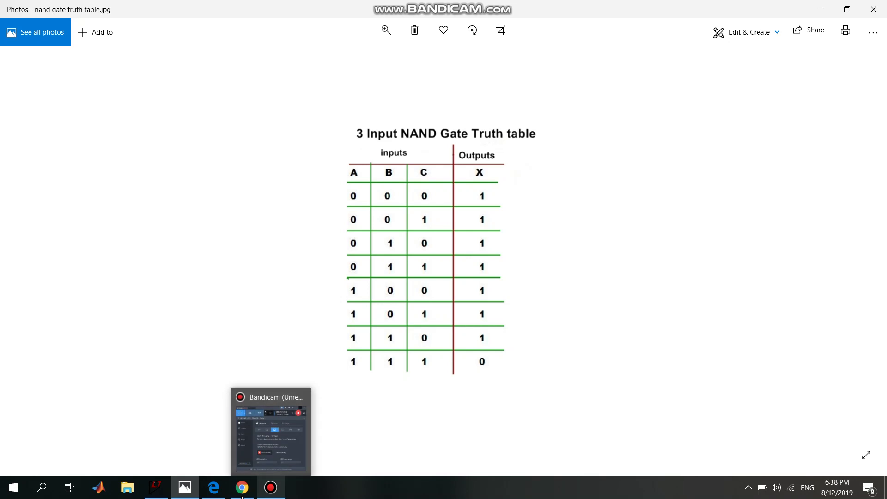
Compare the NAND truth table image against the LTspice waveforms several times, ending on the waveform plot.
click(163, 493)
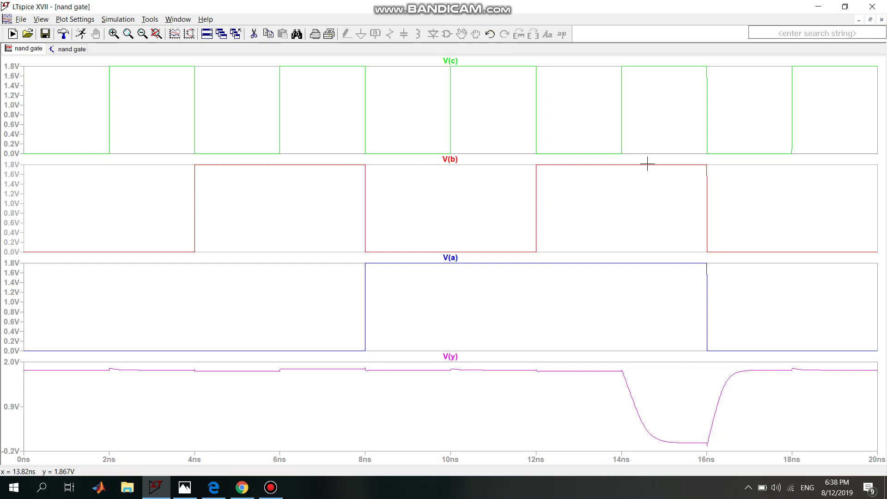
click(185, 488)
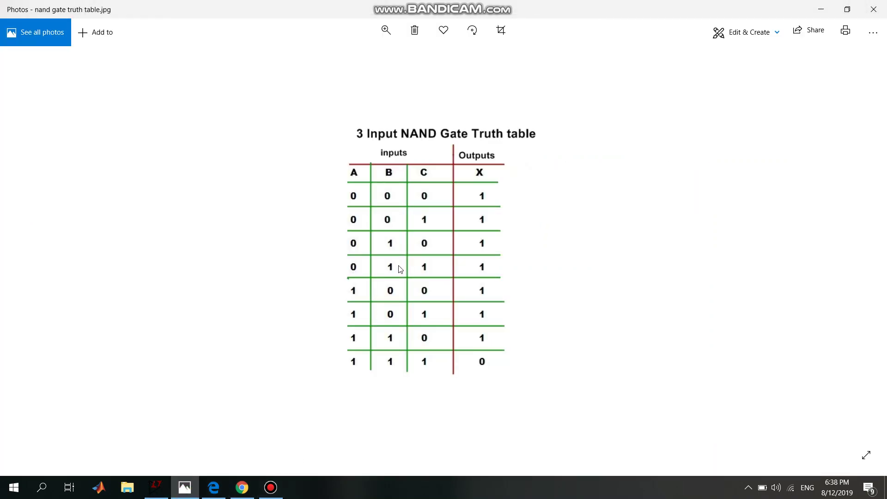
click(157, 489)
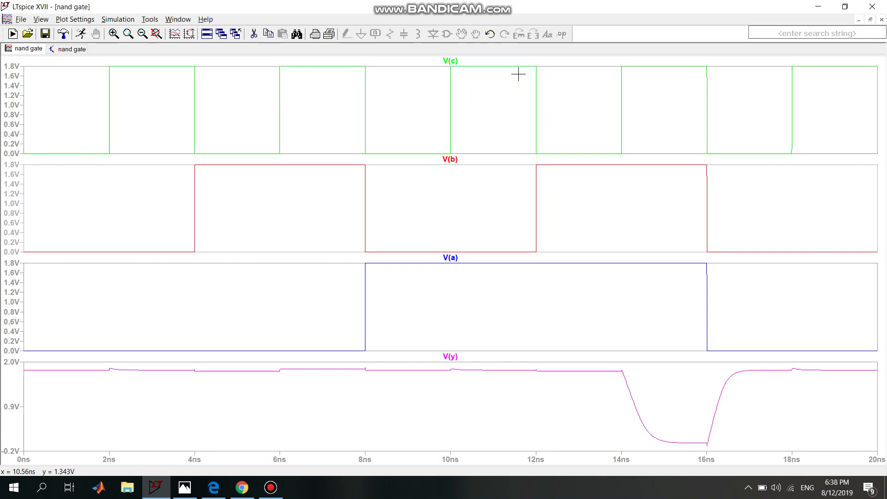
click(187, 494)
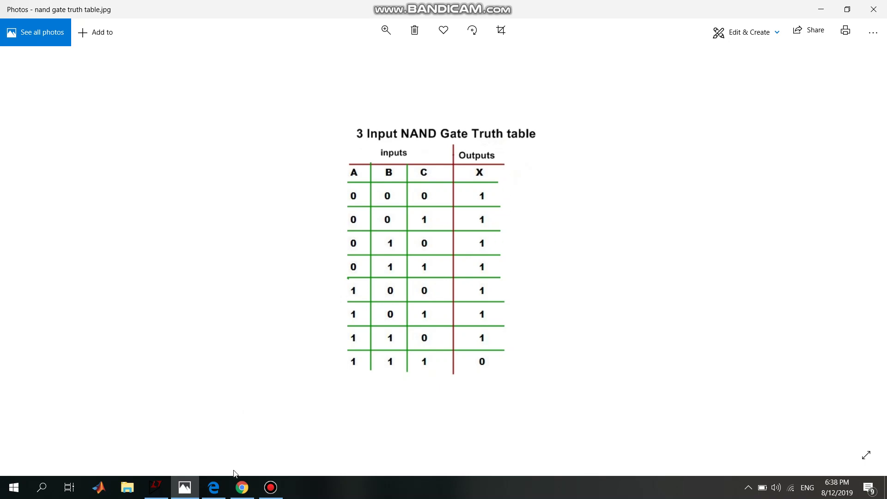
click(164, 493)
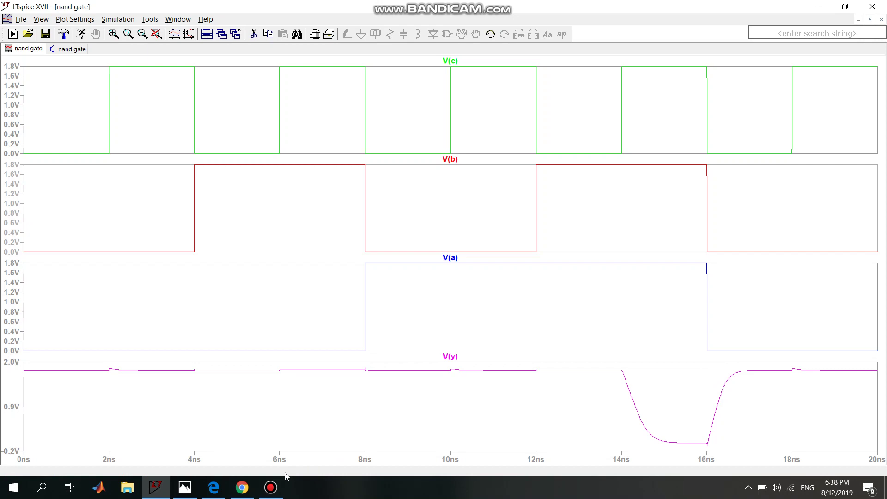
click(184, 487)
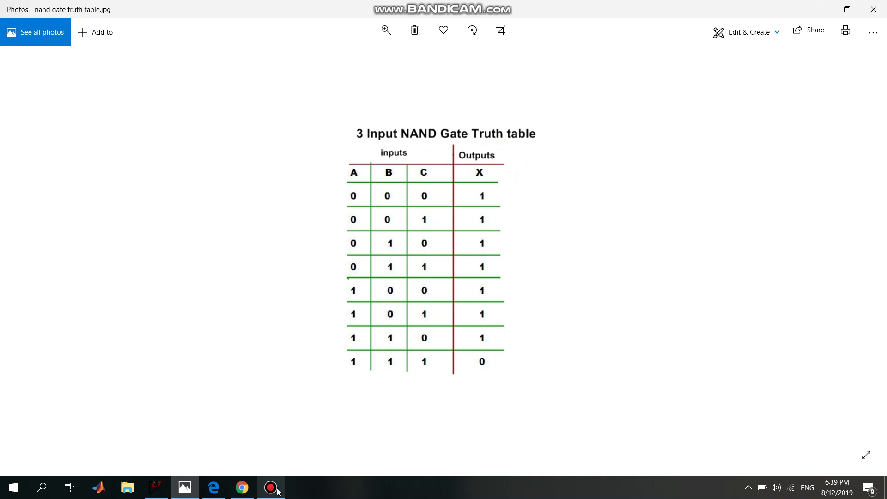
mouse_move(278, 492)
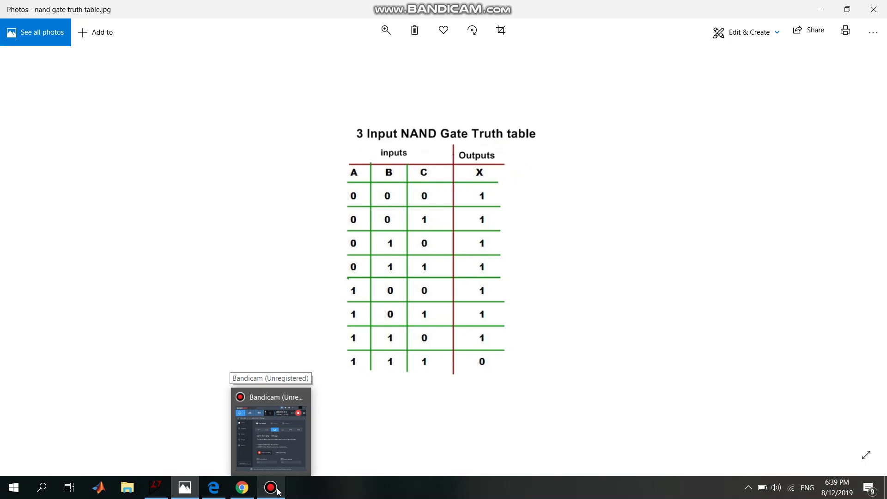
mouse_move(247, 489)
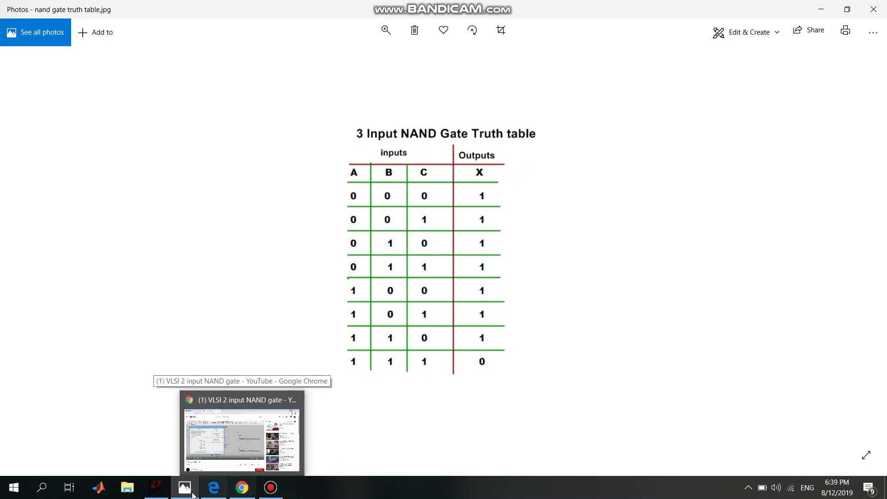
click(157, 489)
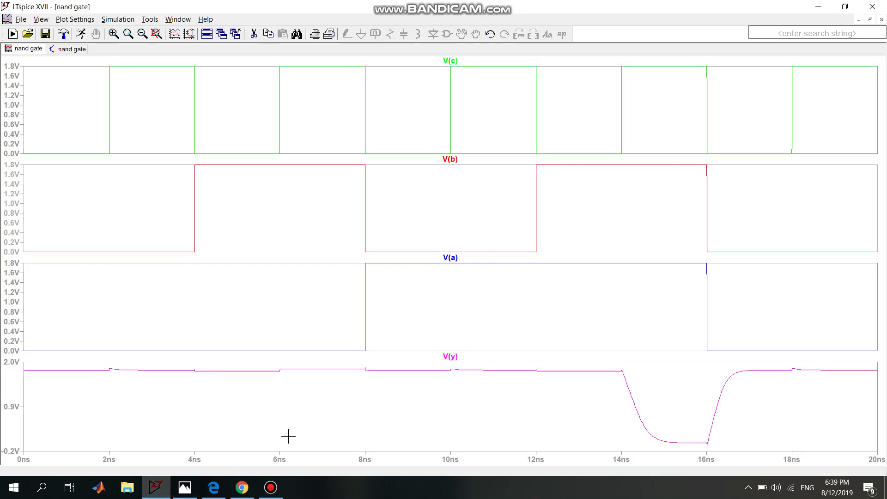